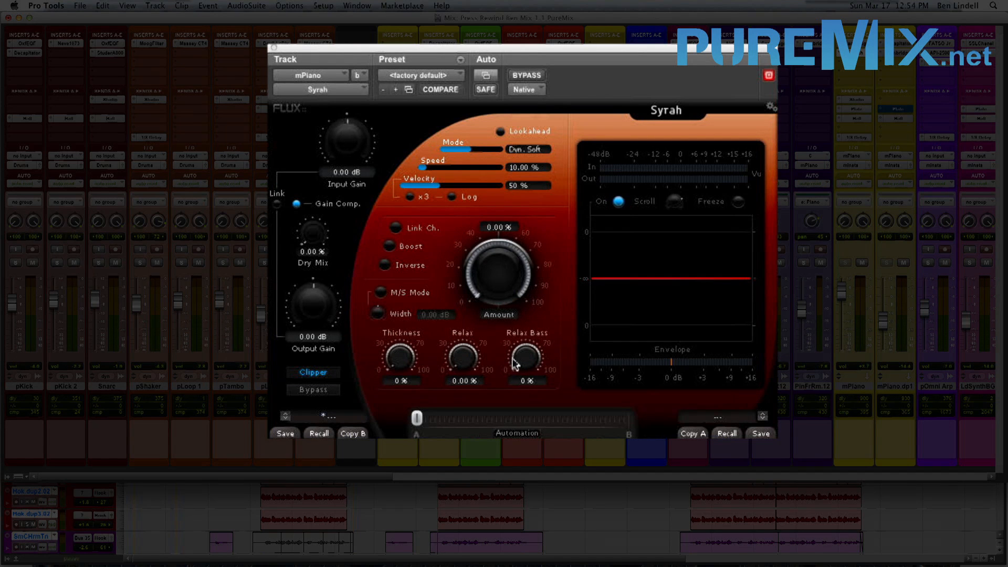
# - Set Syrah's compression Amount to 63.75 % during playback and audition the full mix with the plug-in's bypass toggled
pyautogui.press('space')
pyautogui.moveTo(495, 288); pyautogui.dragTo(518, 118)
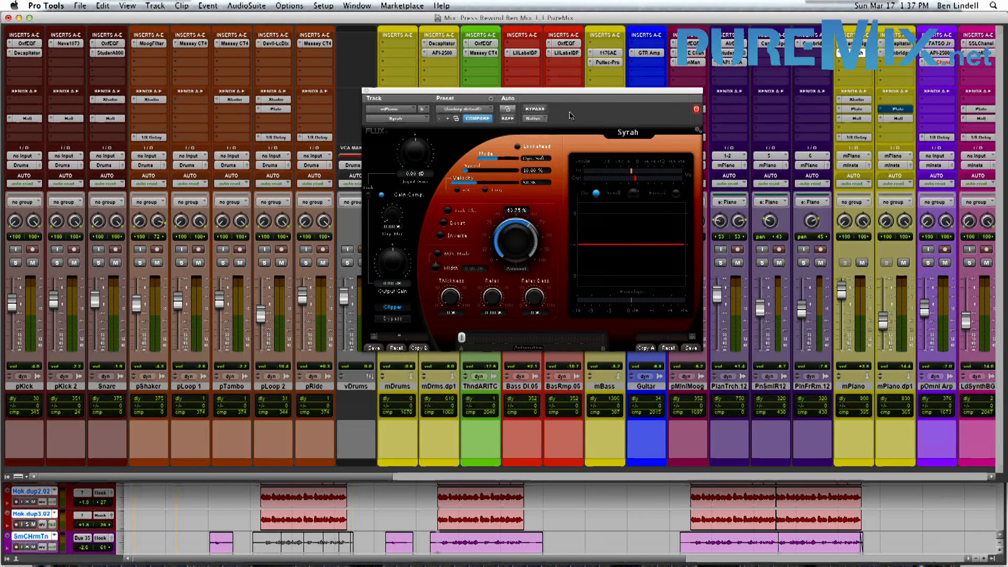
pyautogui.click(543, 110)
pyautogui.press('space')
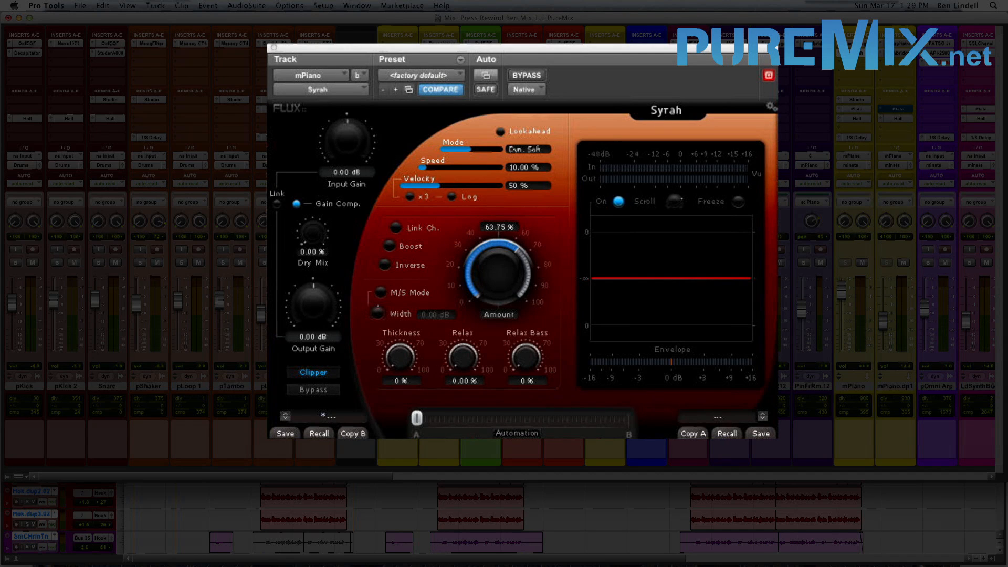
# - Copy Syrah's slot A settings into slot B and morph fully to B
pyautogui.click(689, 433)
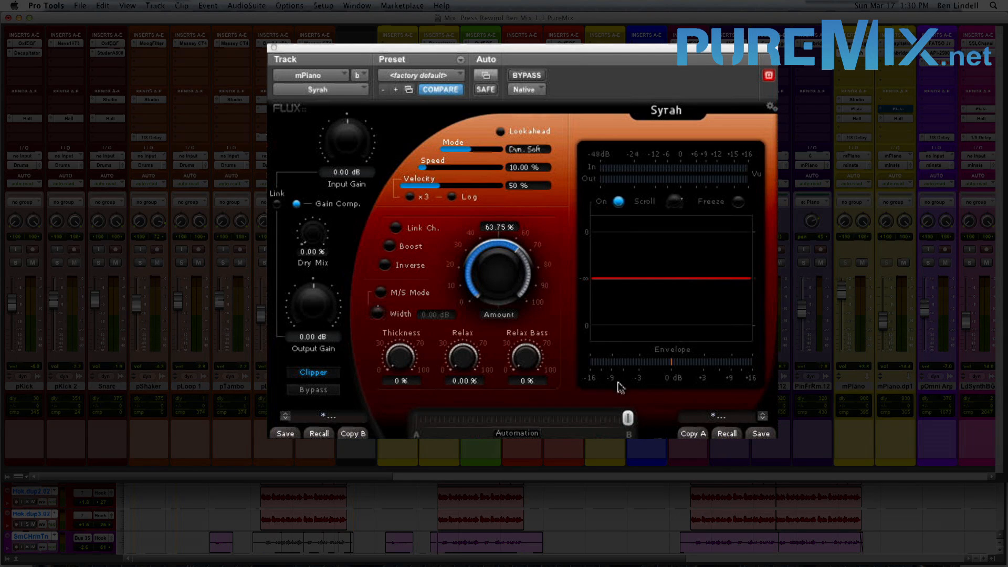
pyautogui.moveTo(517, 359); pyautogui.dragTo(531, 340)
pyautogui.moveTo(476, 359); pyautogui.dragTo(409, 273)
pyautogui.click(380, 292)
pyautogui.moveTo(378, 323); pyautogui.dragTo(450, 320)
pyautogui.moveTo(628, 419); pyautogui.dragTo(416, 418)
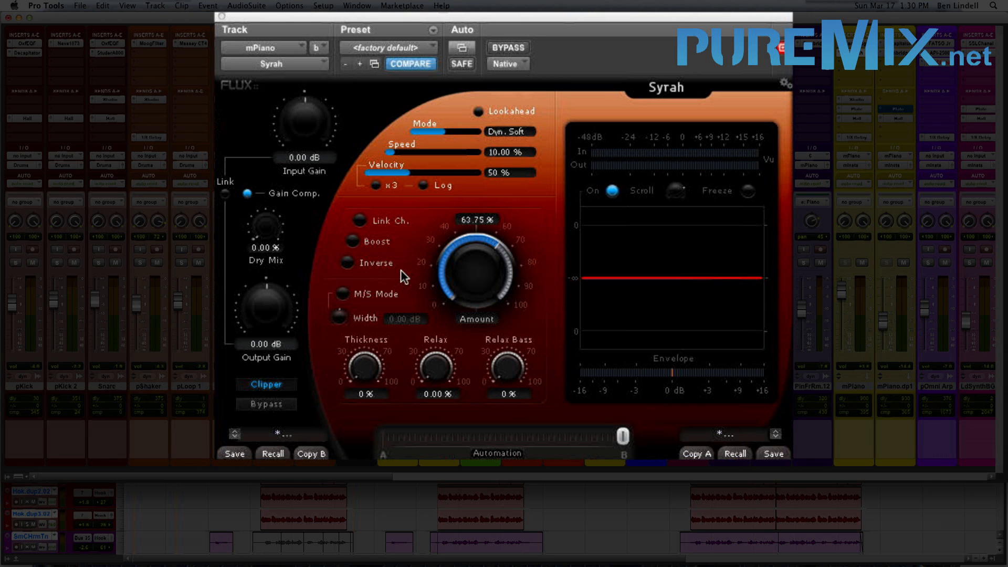
# - Enable M/S Mode in slot B and set the Width to 1.46 dB while auditioning the piano
pyautogui.click(343, 294)
pyautogui.press('space')
pyautogui.moveTo(341, 314); pyautogui.dragTo(334, 216)
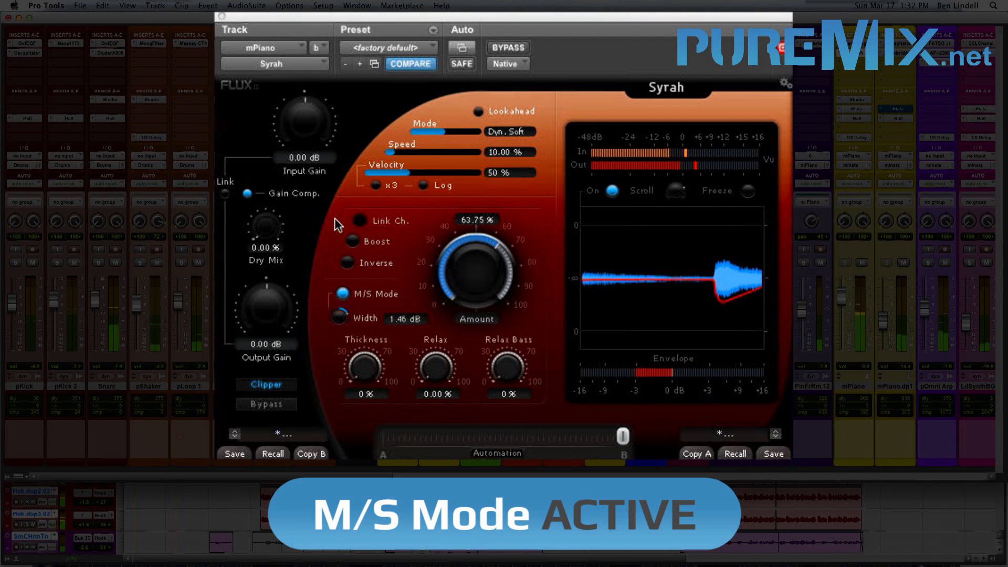
pyautogui.press('space')
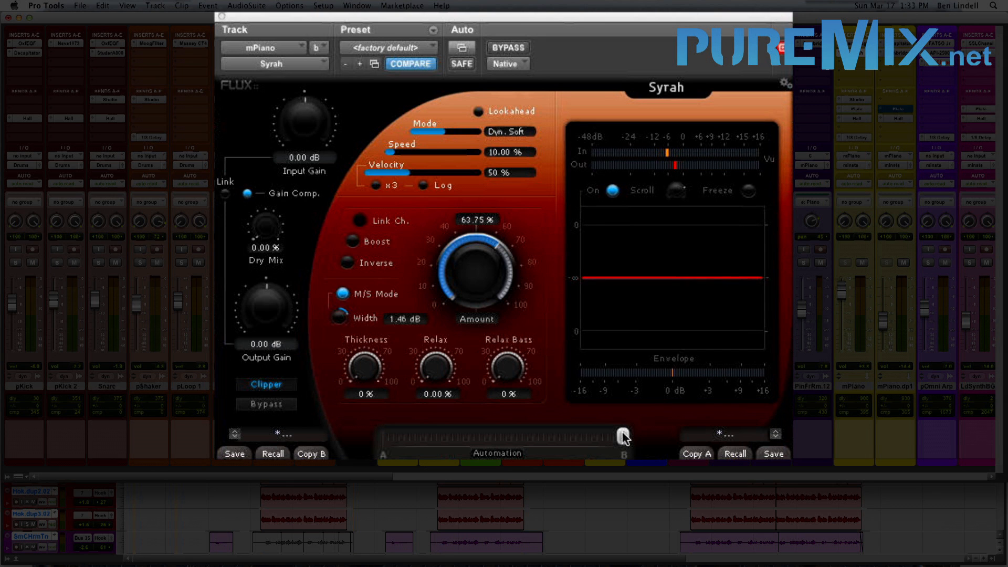
# - Compare the compression-only slot A with the M/S Mode slot B by morphing between them during playback
pyautogui.moveTo(623, 435); pyautogui.dragTo(384, 436)
pyautogui.press('space')
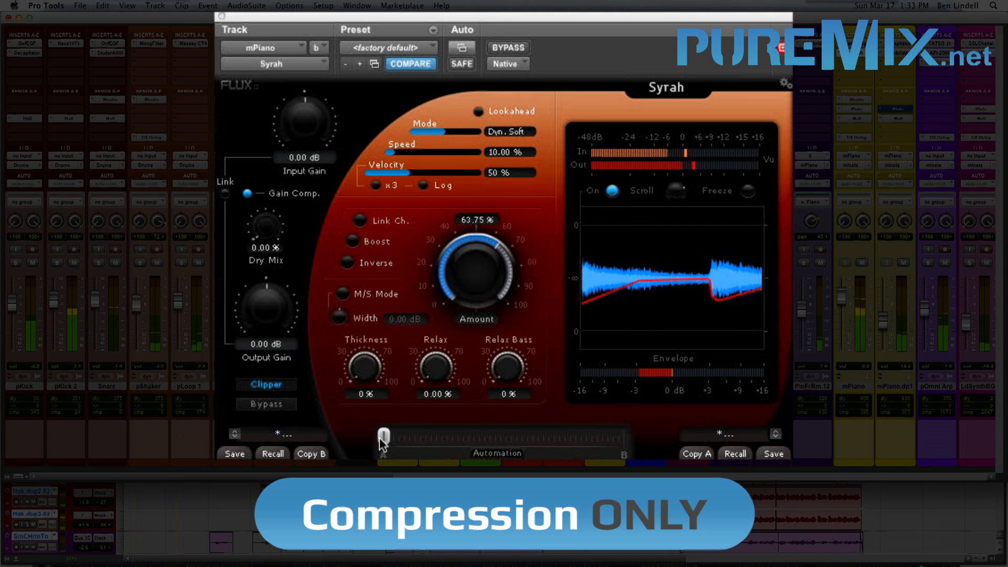
pyautogui.moveTo(384, 436); pyautogui.dragTo(673, 452)
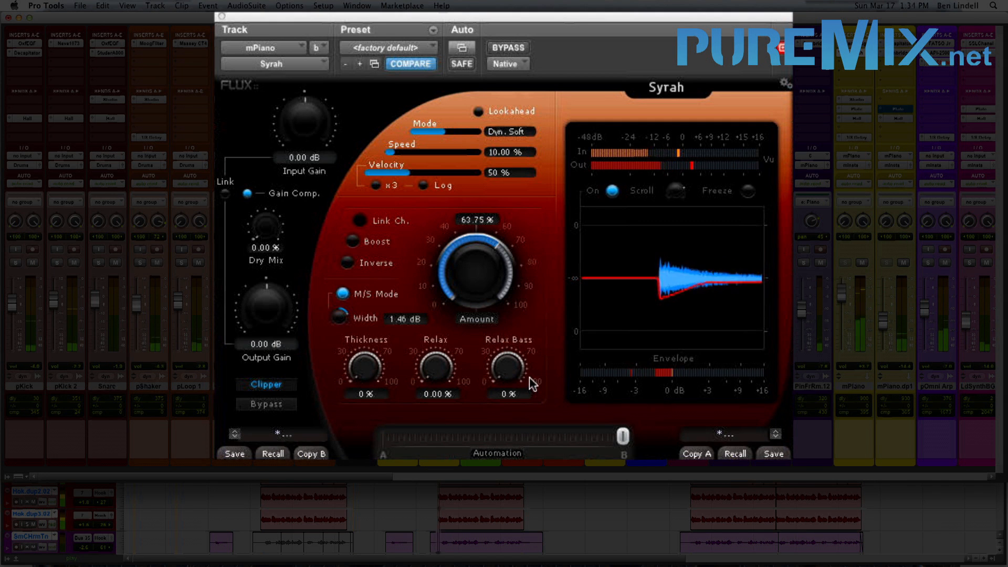
# - Set Relax Bass in slot B to 60 %
pyautogui.moveTo(520, 379); pyautogui.dragTo(531, 180)
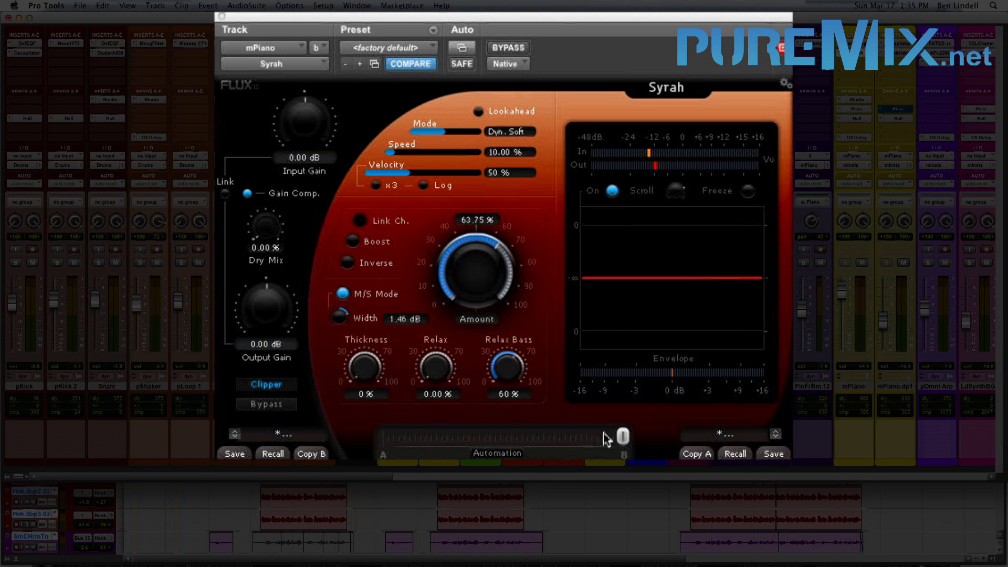
# - Audition slot A's compression alone against slot B's compression with M/S Mode and Relax Bass
pyautogui.moveTo(606, 438); pyautogui.dragTo(299, 440)
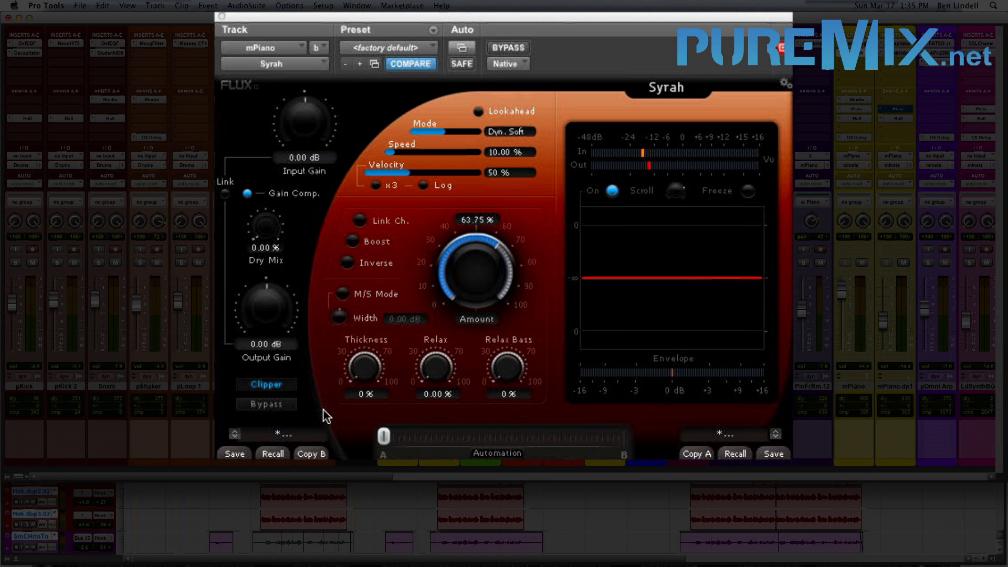
pyautogui.press('space')
pyautogui.moveTo(384, 438); pyautogui.dragTo(651, 452)
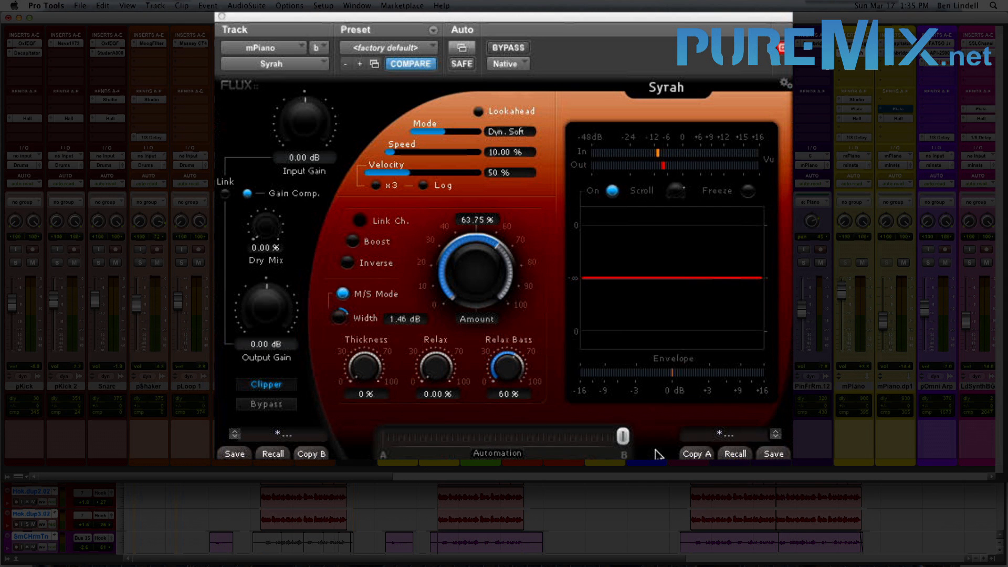
pyautogui.press('space')
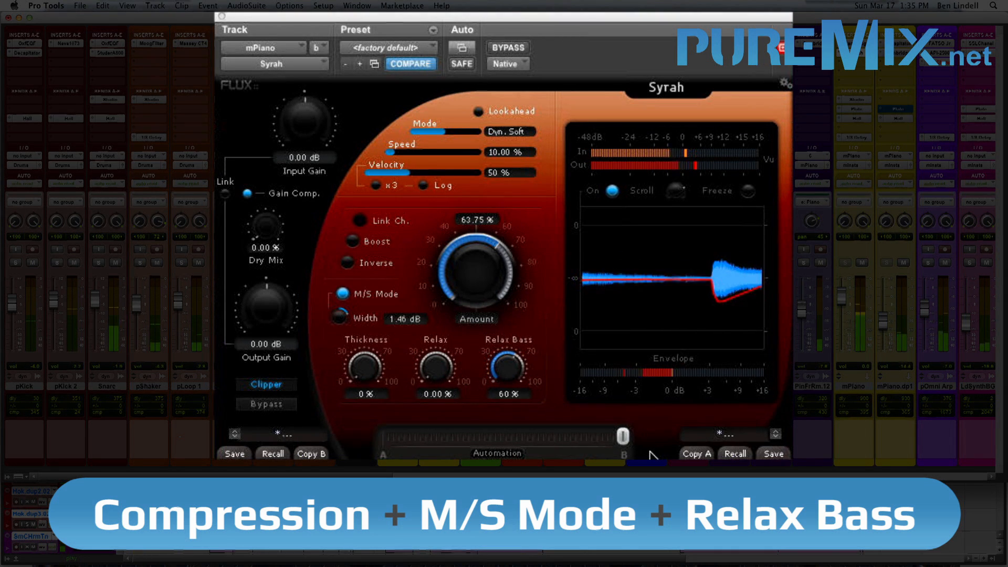
pyautogui.press('space')
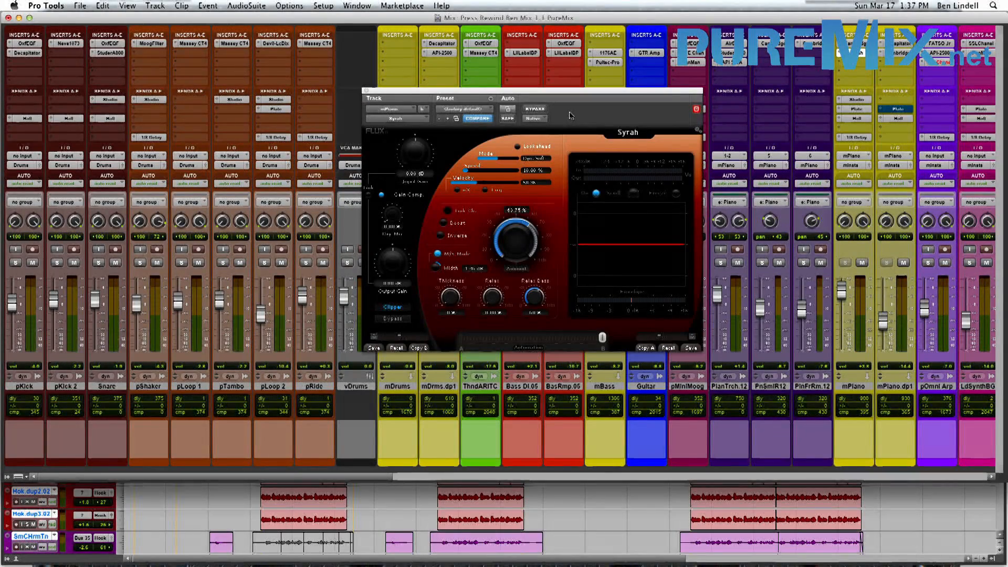
# - Bypass Syrah and play the full mix without the piano processing
pyautogui.click(535, 109)
pyautogui.press('space')
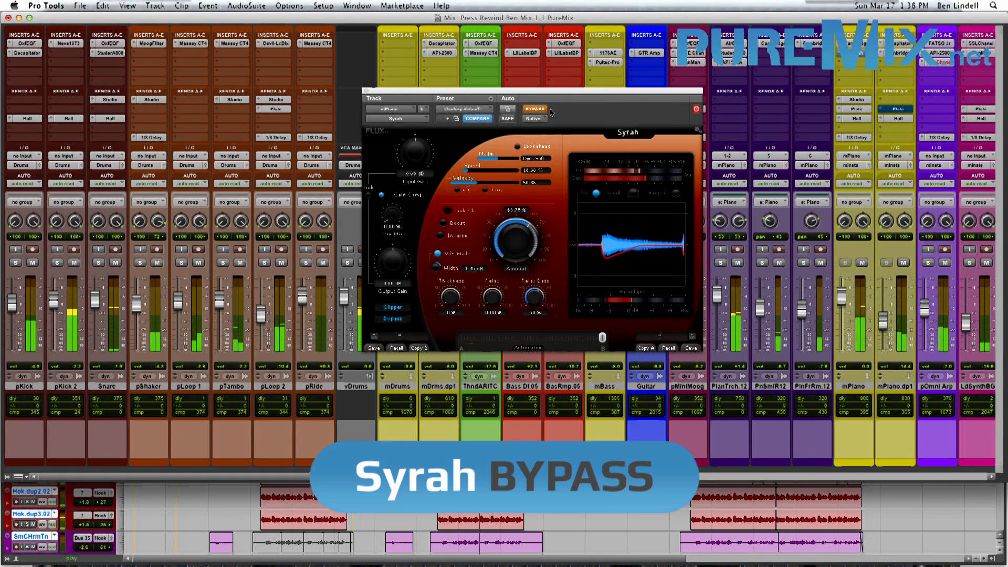
pyautogui.press('space')
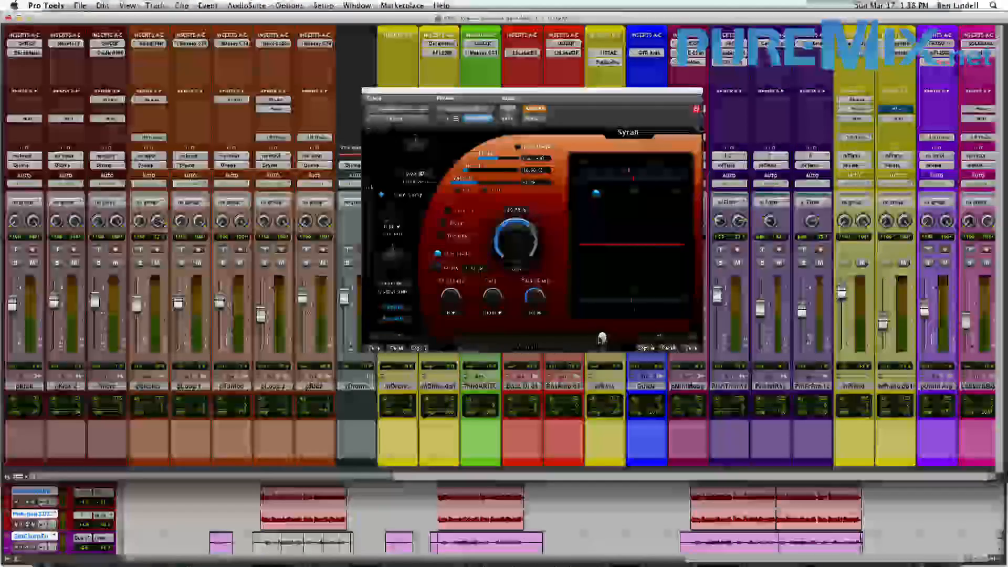
# - Compare slots A and B in the full mix with Syrah active, ending on slot B
pyautogui.moveTo(603, 339); pyautogui.dragTo(435, 341)
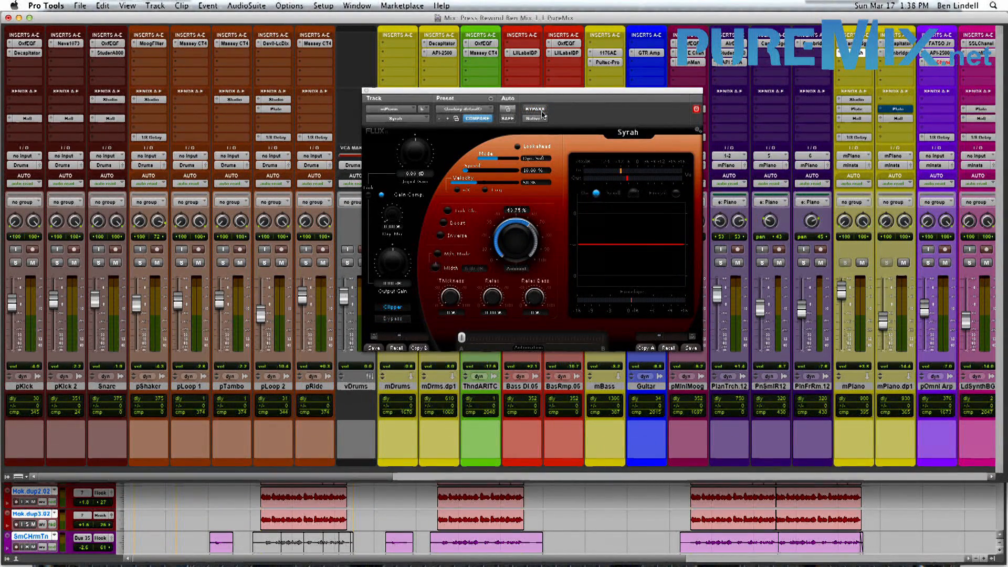
pyautogui.press('space')
pyautogui.moveTo(461, 338); pyautogui.dragTo(603, 346)
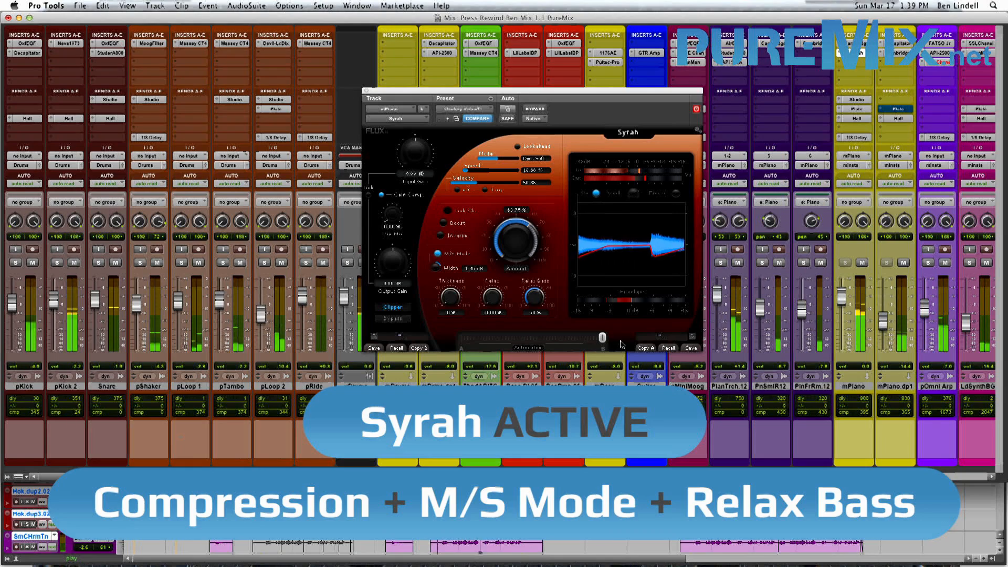
pyautogui.press('space')
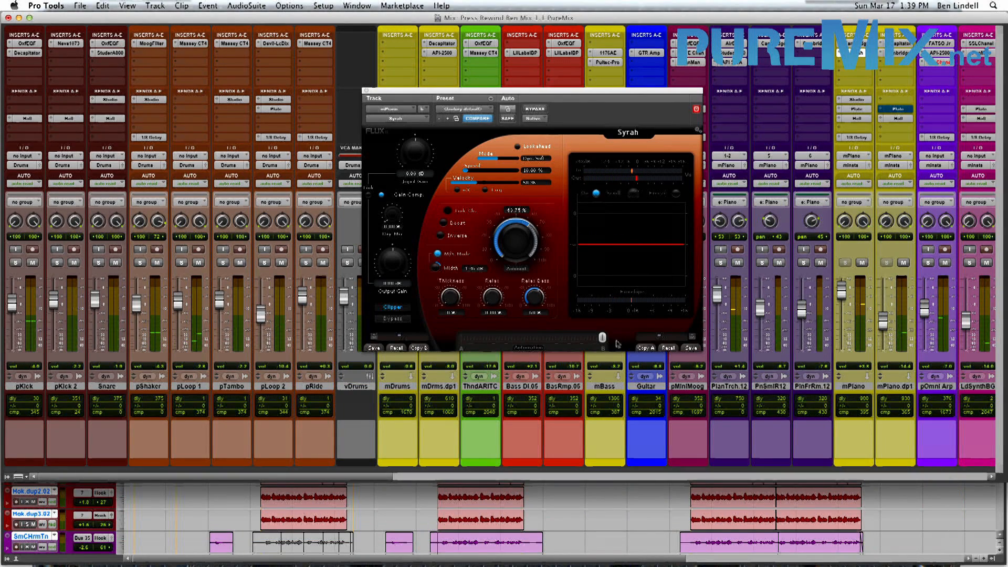